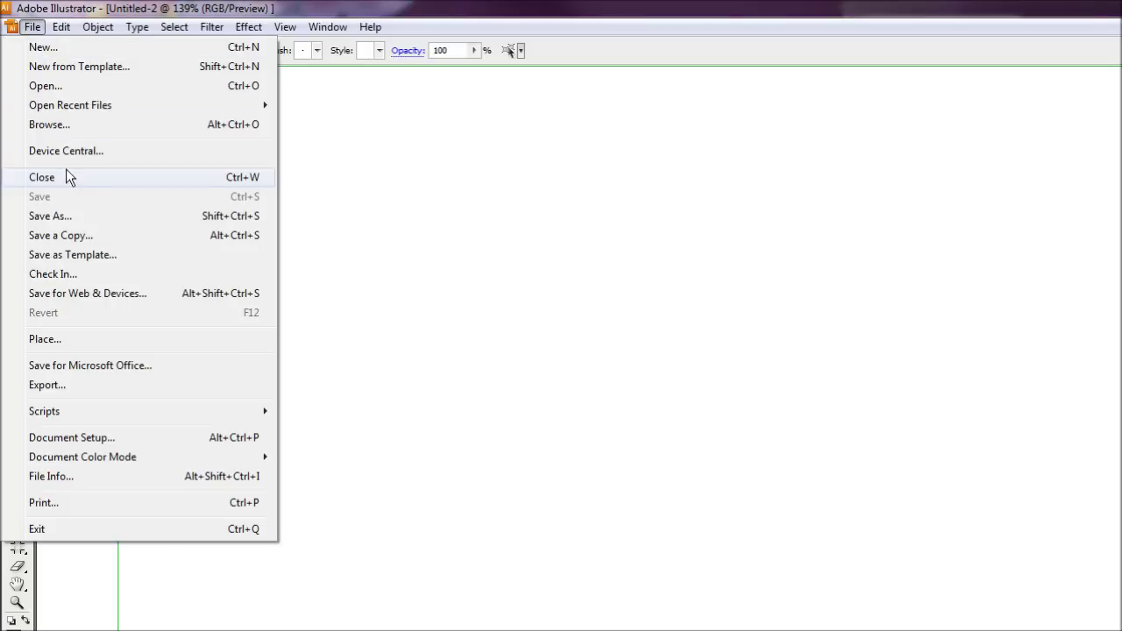
Place Sheild.jpg from the Symmetrical Shapes folder onto the artboard
left_click(54, 339)
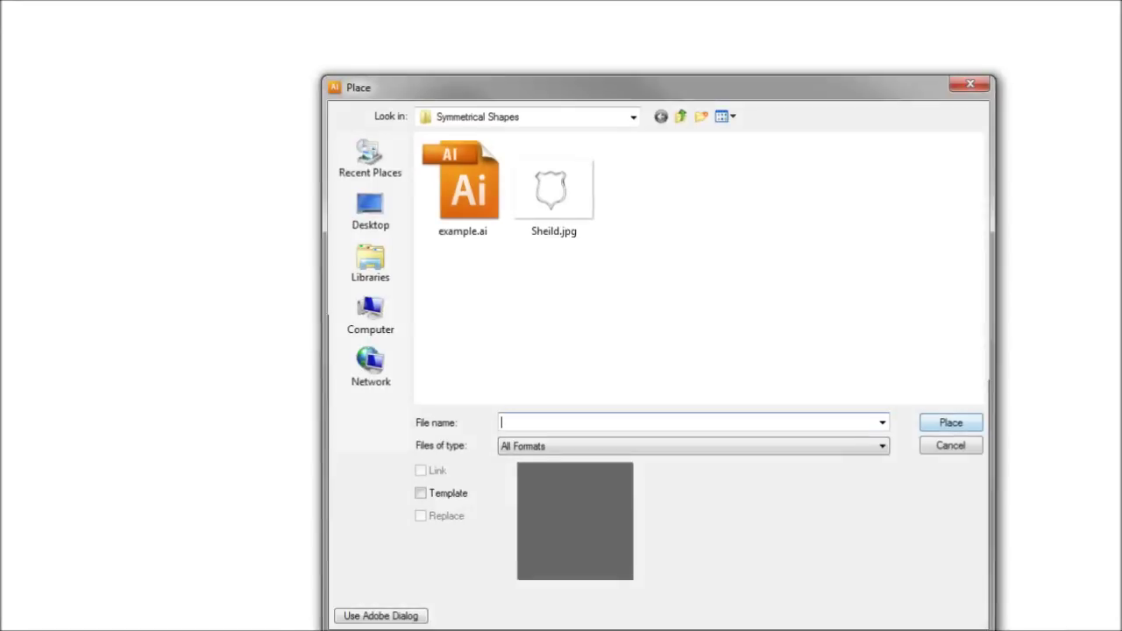
double_click(446, 201)
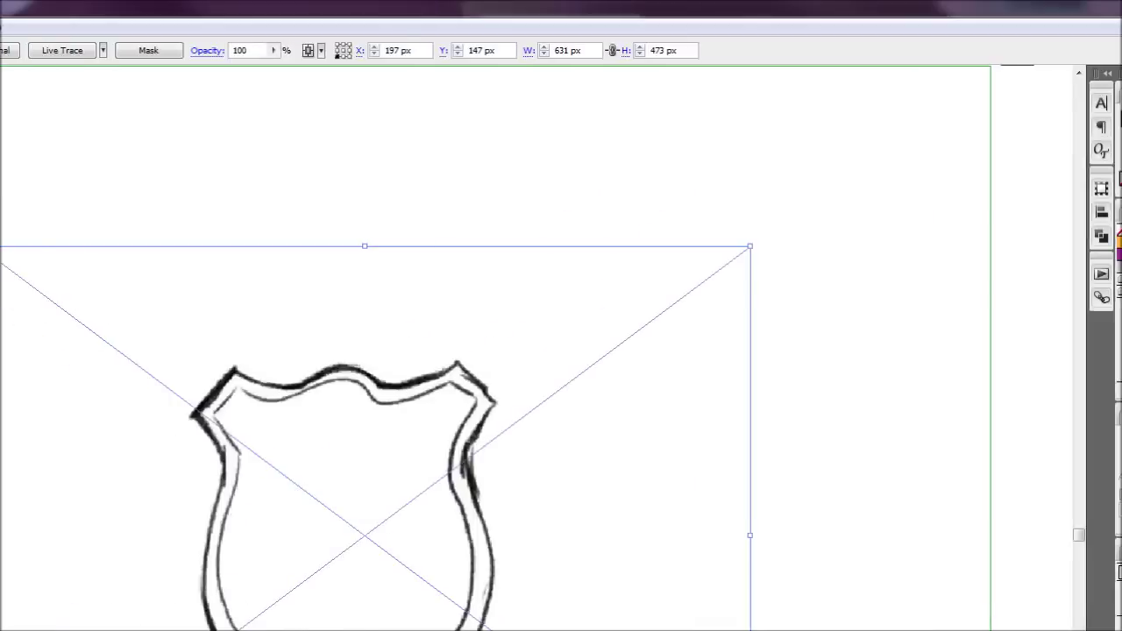
Show the Layers panel, expand Layer 1 and select the sketch's <Linked File> sublayer
left_click(315, 26)
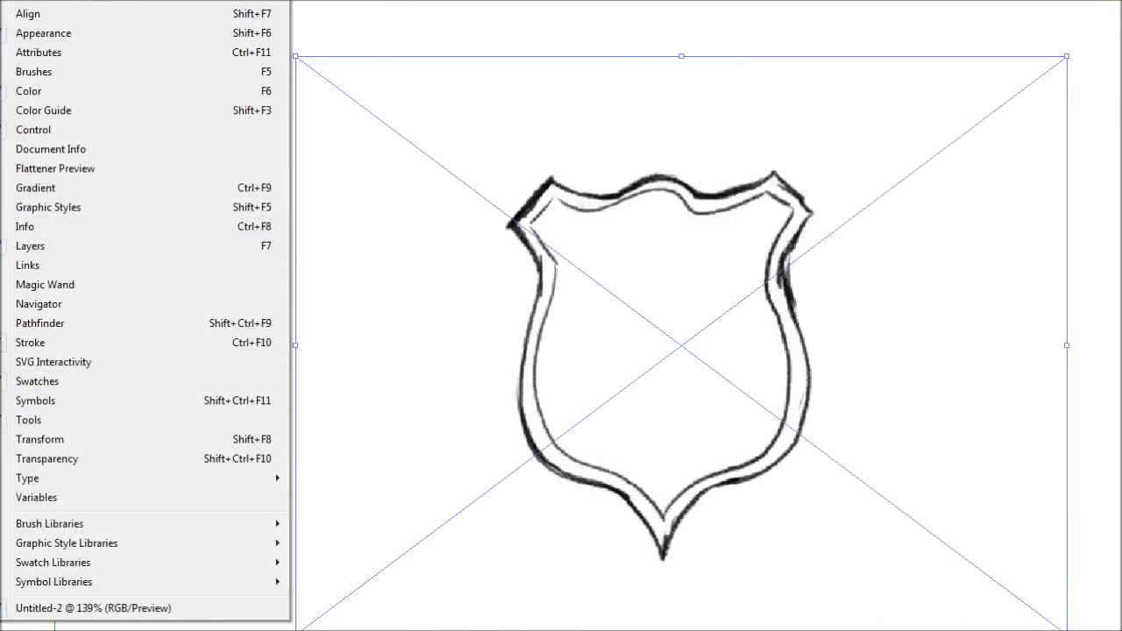
left_click(30, 245)
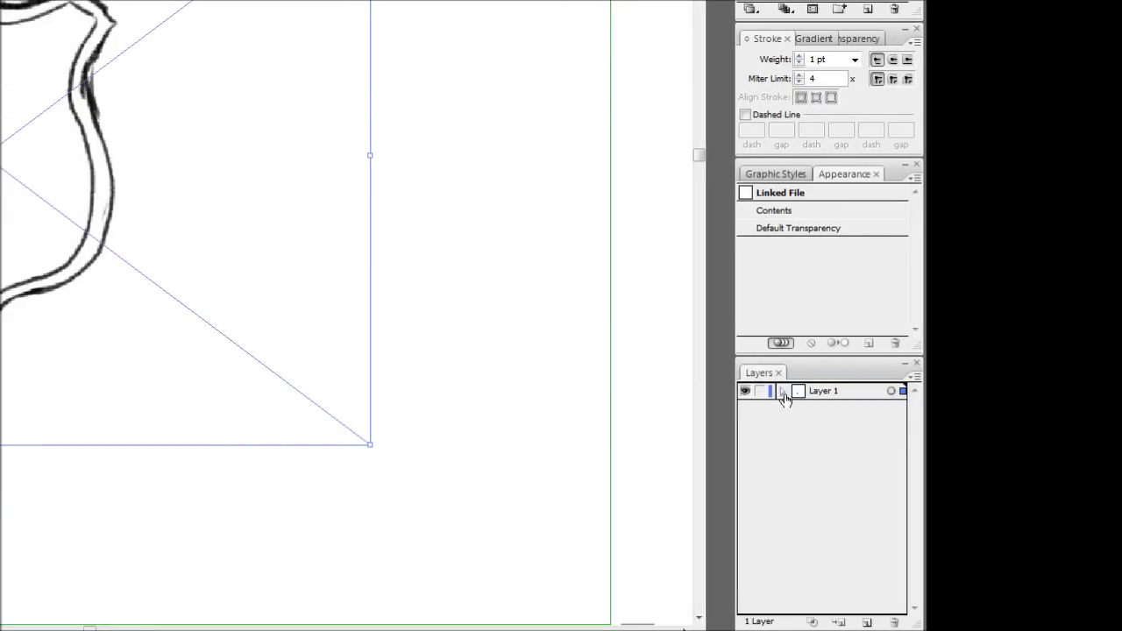
left_click(785, 392)
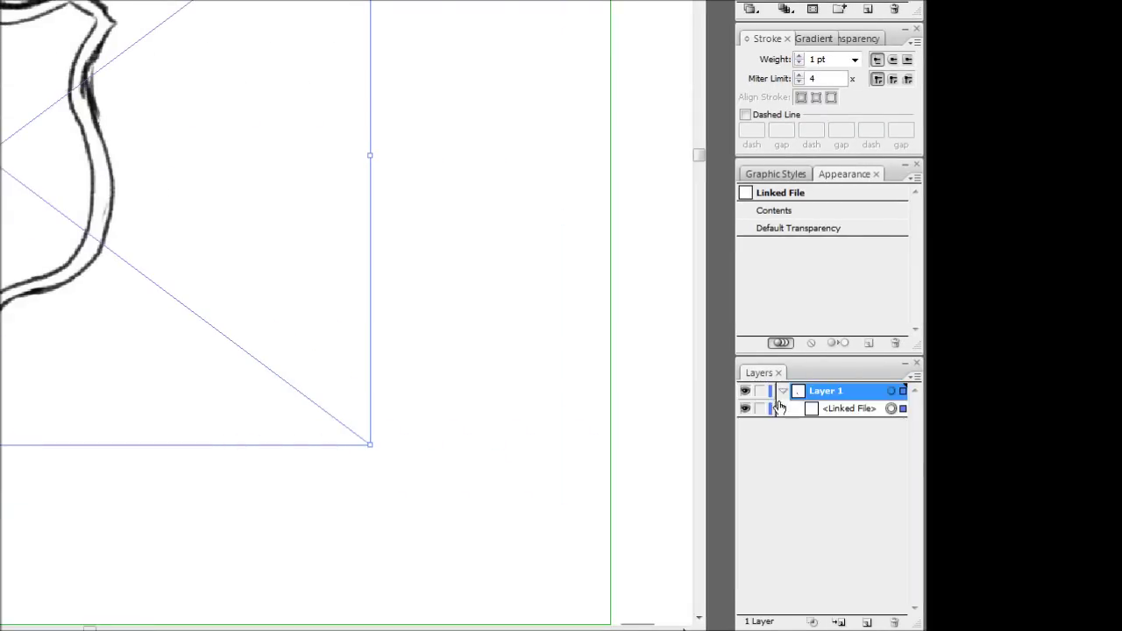
left_click(839, 413)
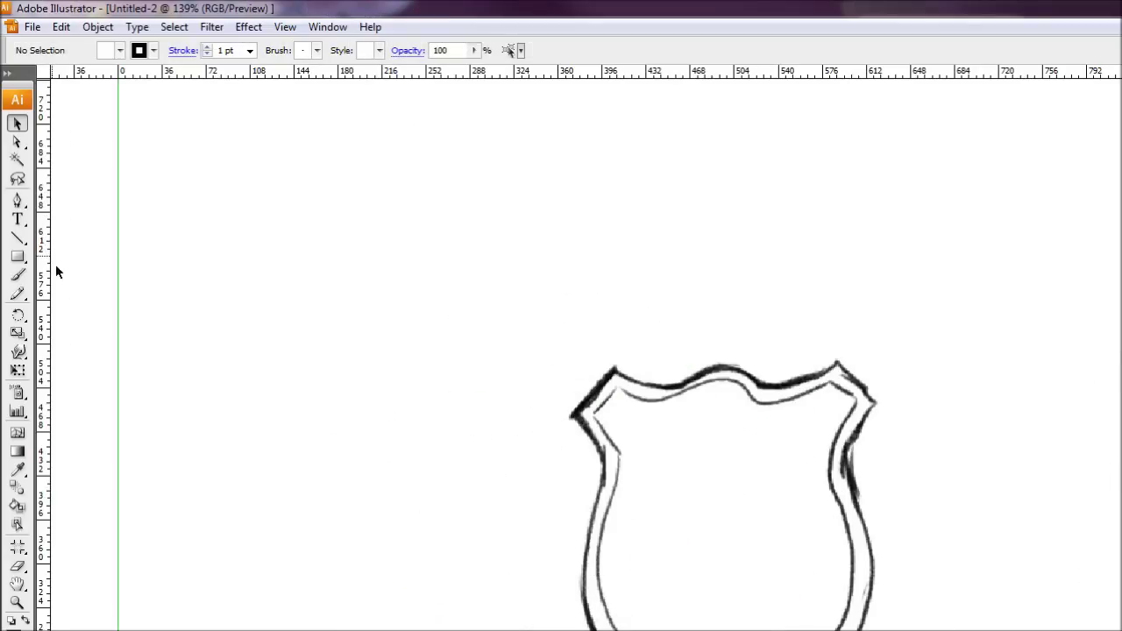
Drop a vertical ruler guide on the shield's centre line and set the fill to None
left_click_drag(46, 266, 726, 359)
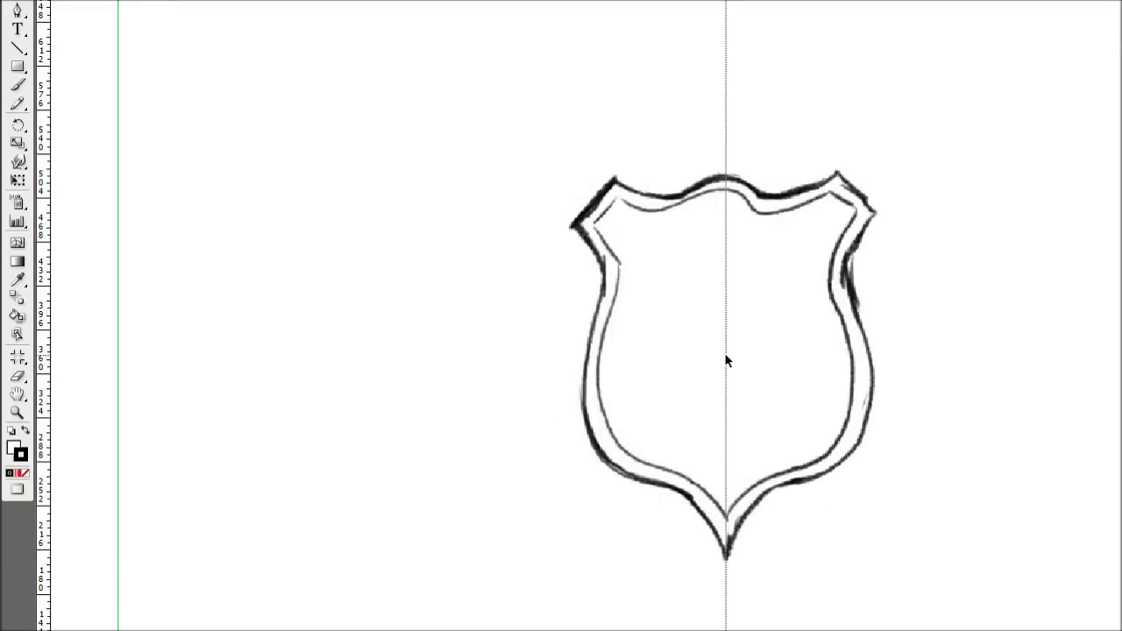
left_click_drag(725, 357, 724, 357)
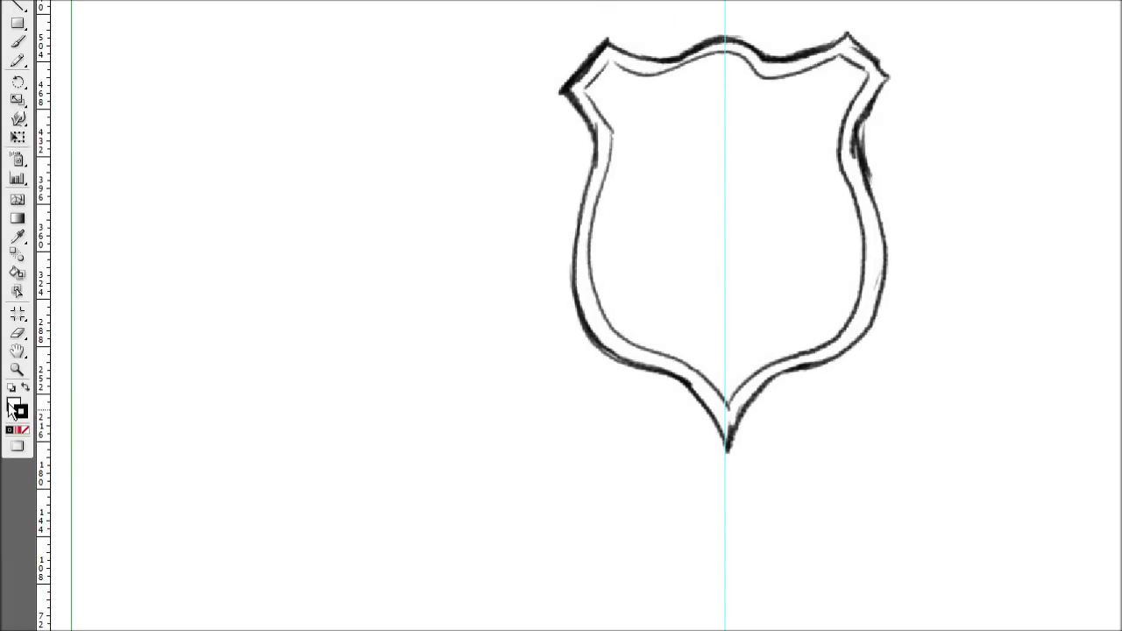
left_click(12, 404)
left_click(24, 430)
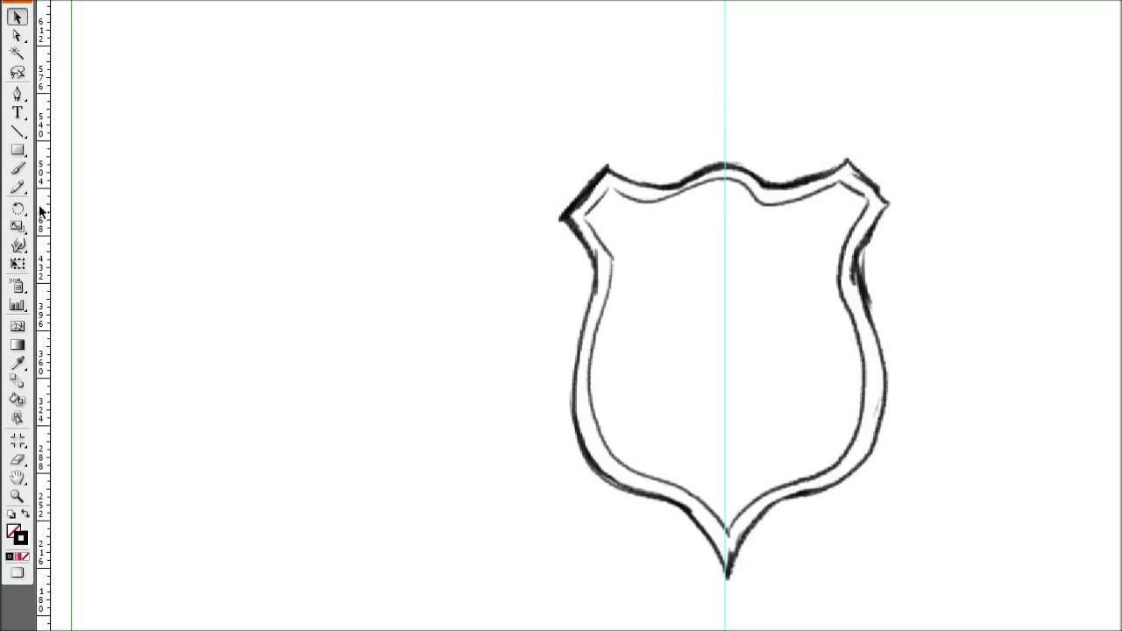
Trace the shield's left half with the Pen tool, from the top centre to the bottom point
left_click(16, 157)
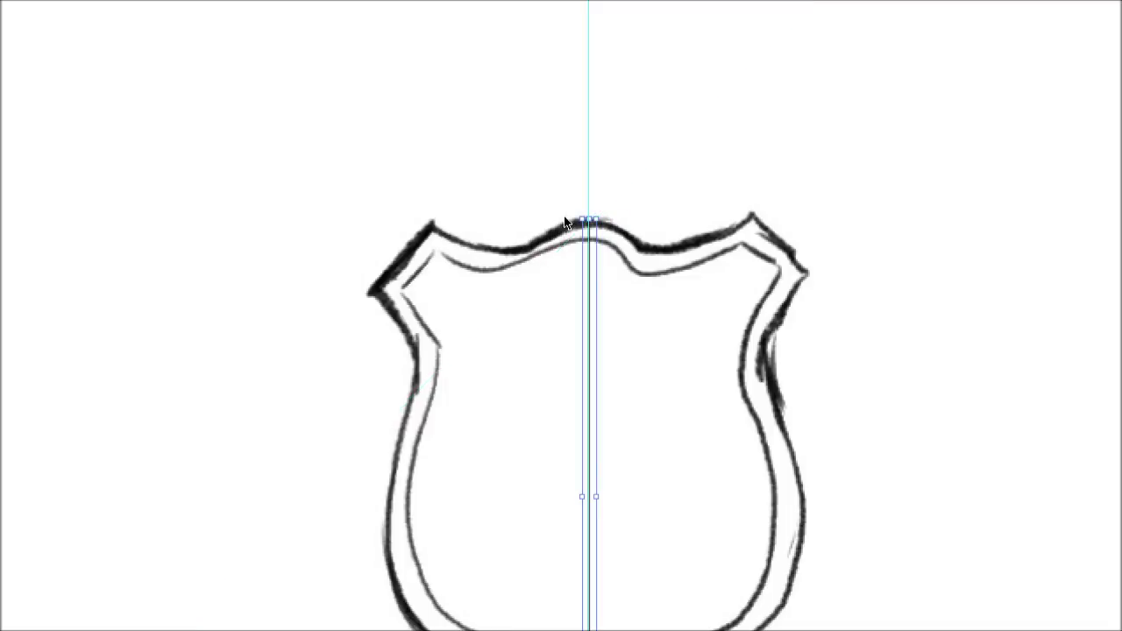
key("ctrl+shift+a")
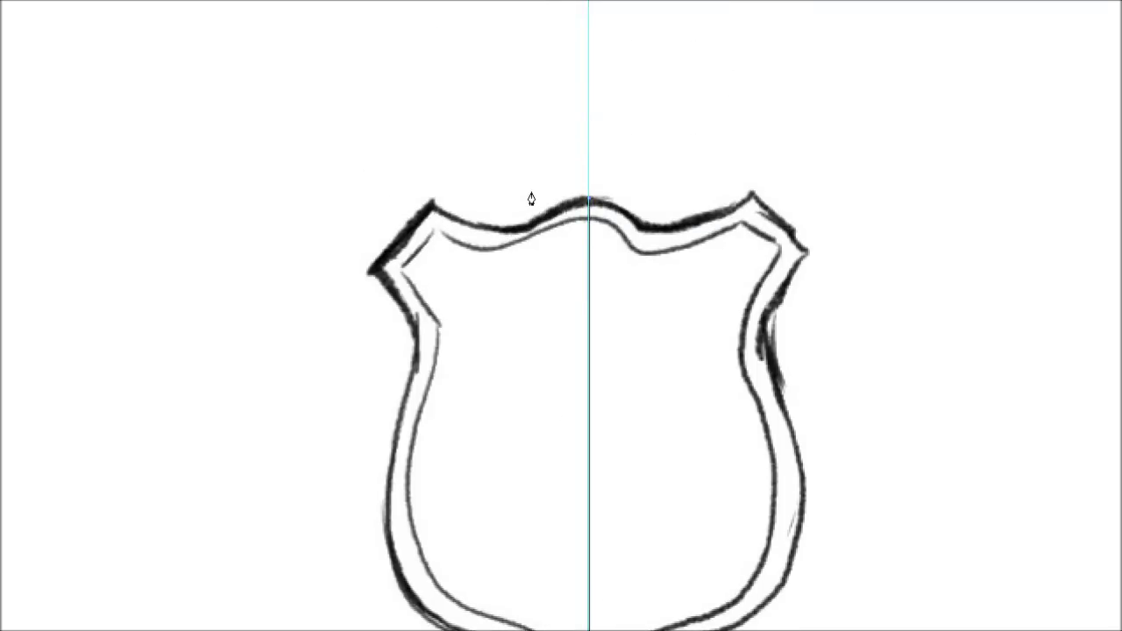
key("ctrl+plus")
key("ctrl+plus")
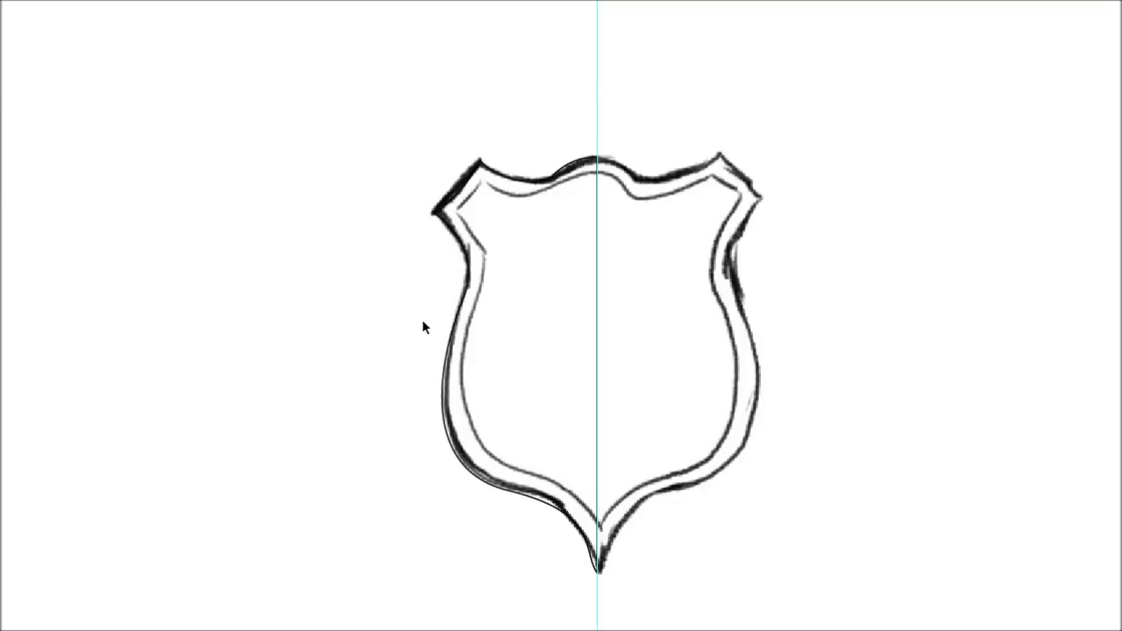
left_click(465, 346)
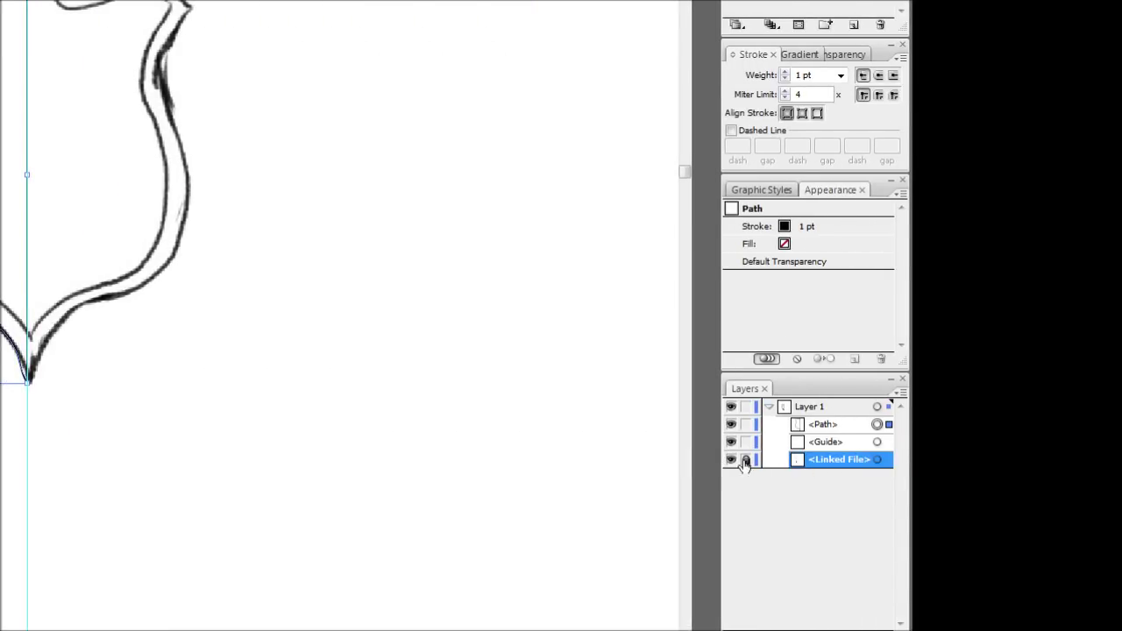
Lock and hide the <Linked File> sketch layer
left_click(745, 460)
left_click(732, 460)
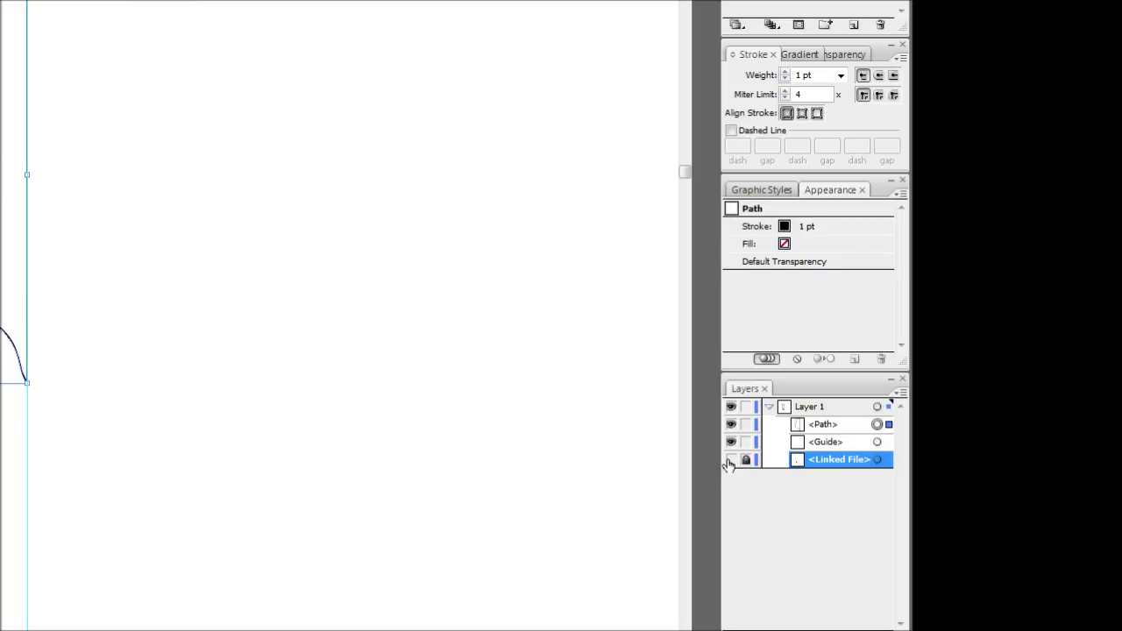
left_click(283, 292)
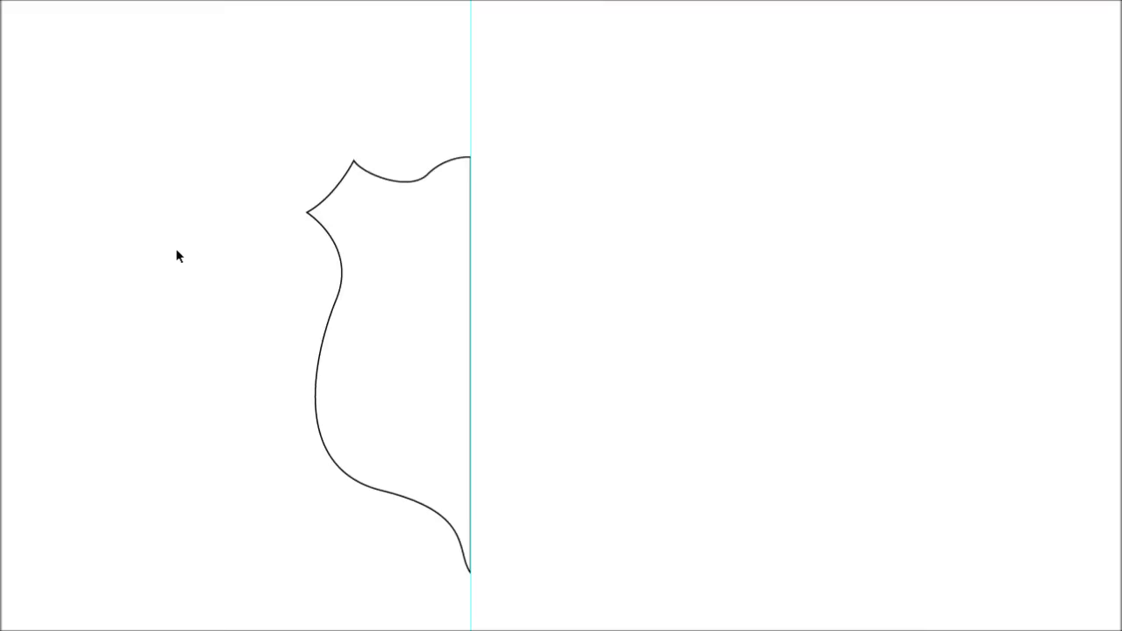
Swap the left-half path's fill and stroke with Shift+X to make it solid black with no stroke
left_click_drag(235, 284, 372, 386)
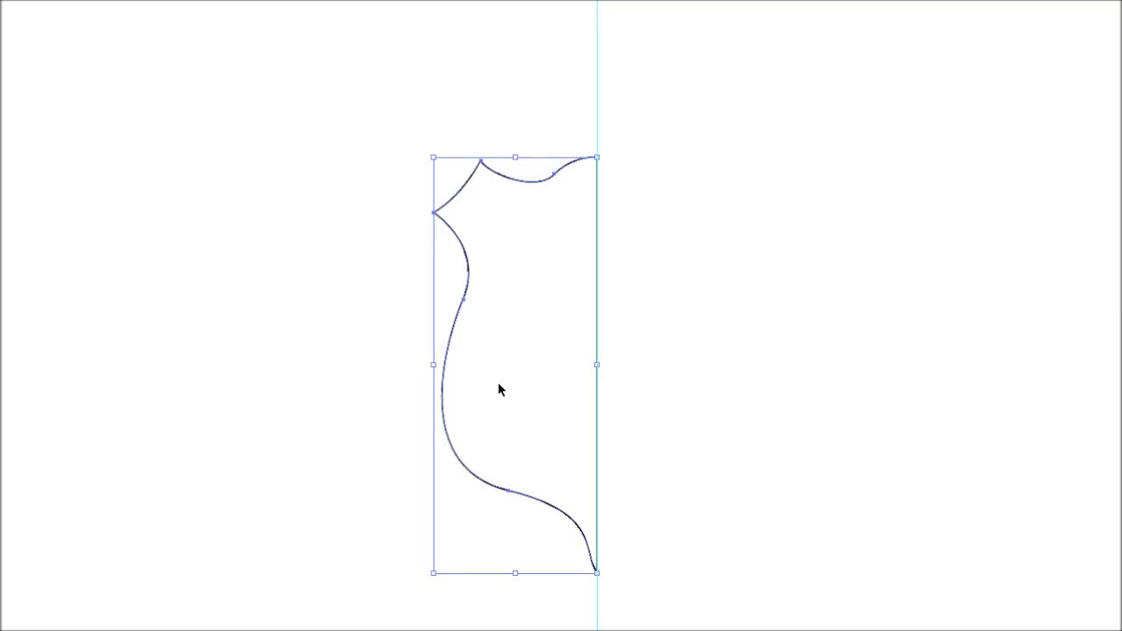
key("shift+x")
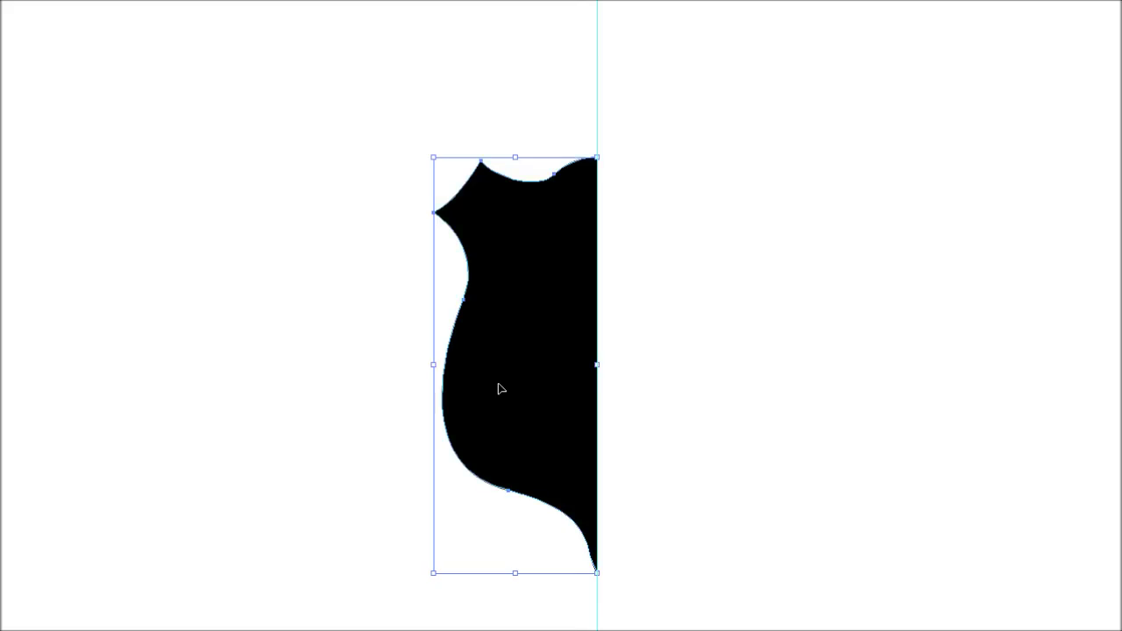
scroll(661, 343, "up", 2)
left_click_drag(484, 184, 523, 290)
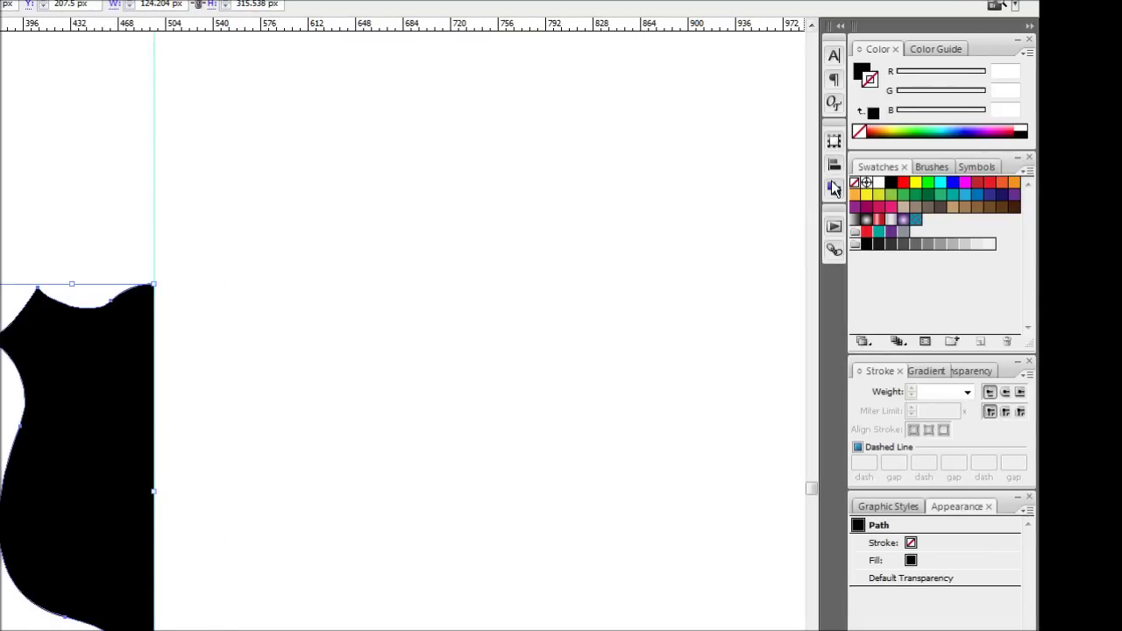
Flip the copied half horizontally from the Transform panel menu to mirror the original
left_click(833, 188)
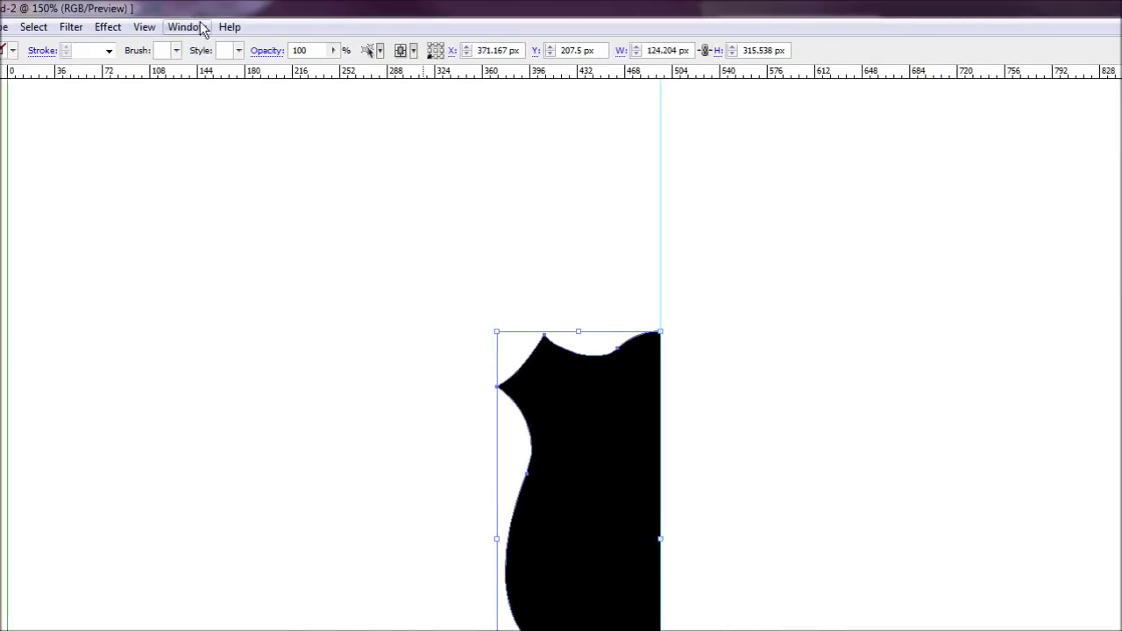
left_click(317, 27)
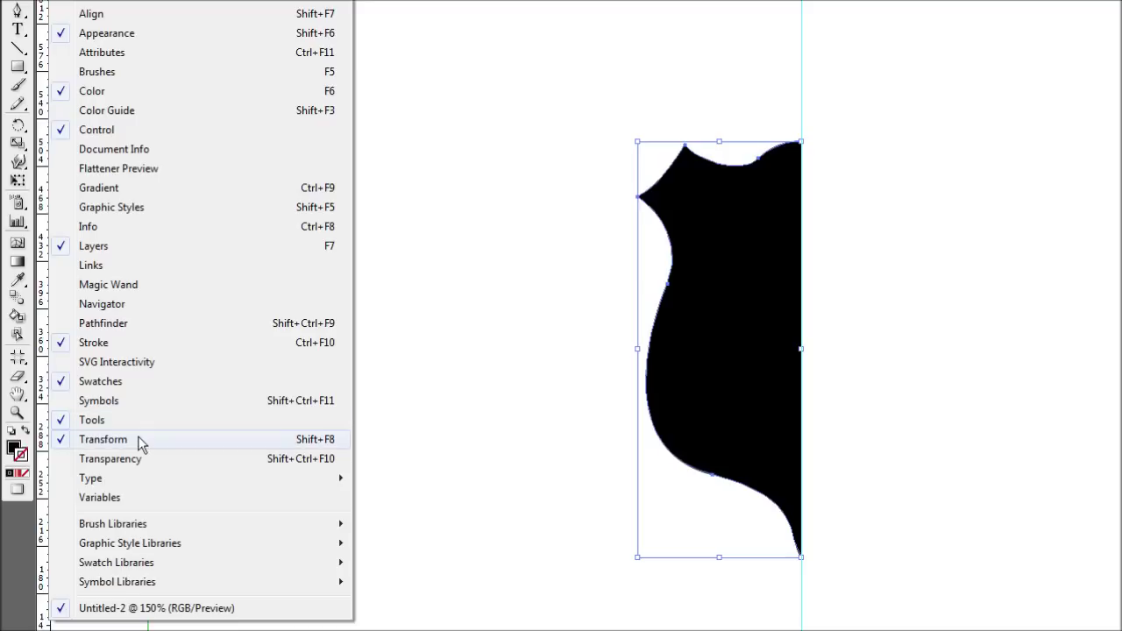
left_click(143, 628)
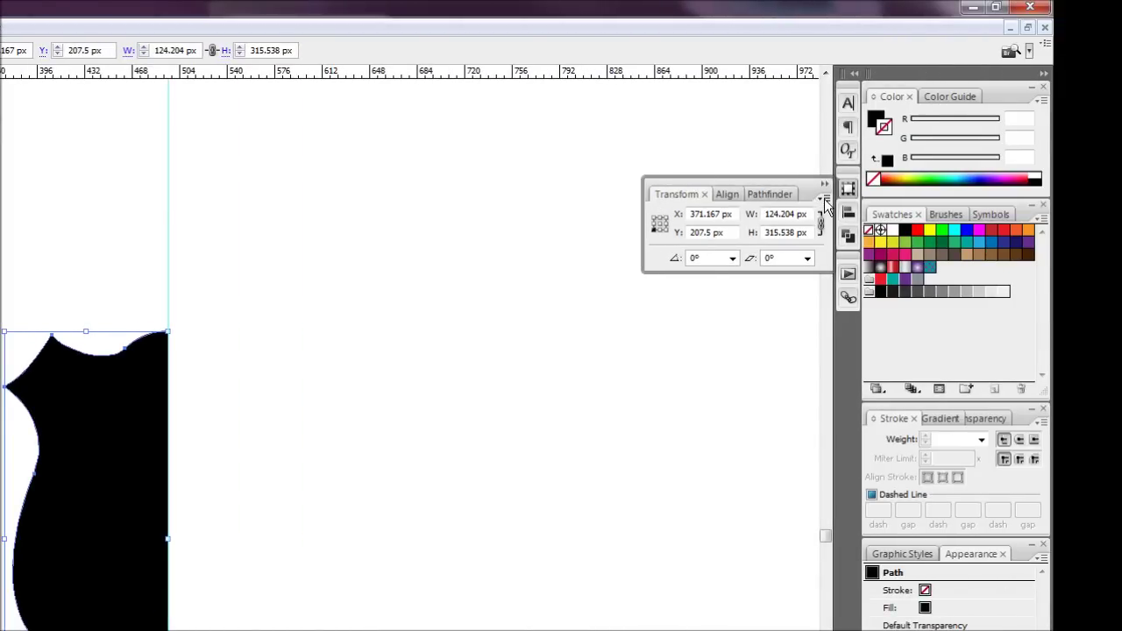
left_click(825, 201)
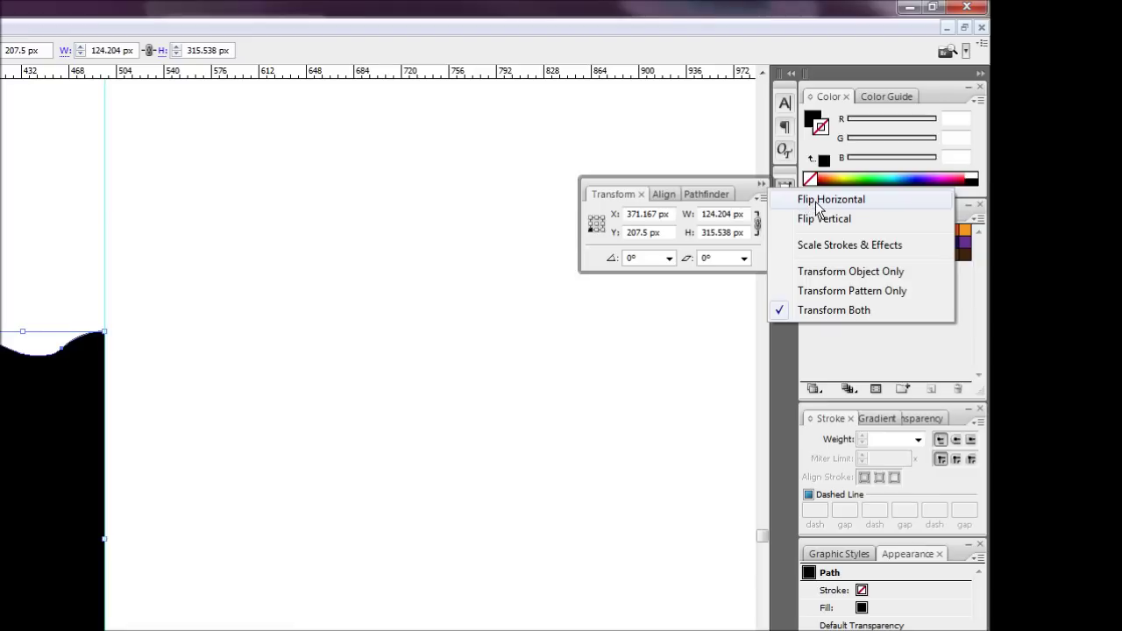
left_click(817, 201)
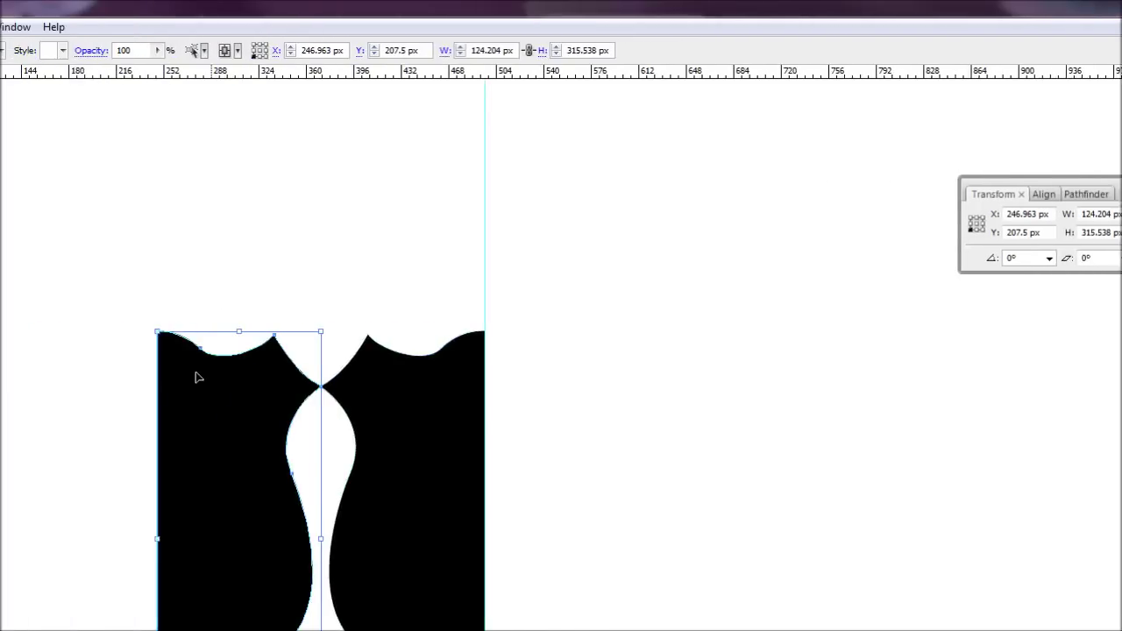
left_click(125, 329)
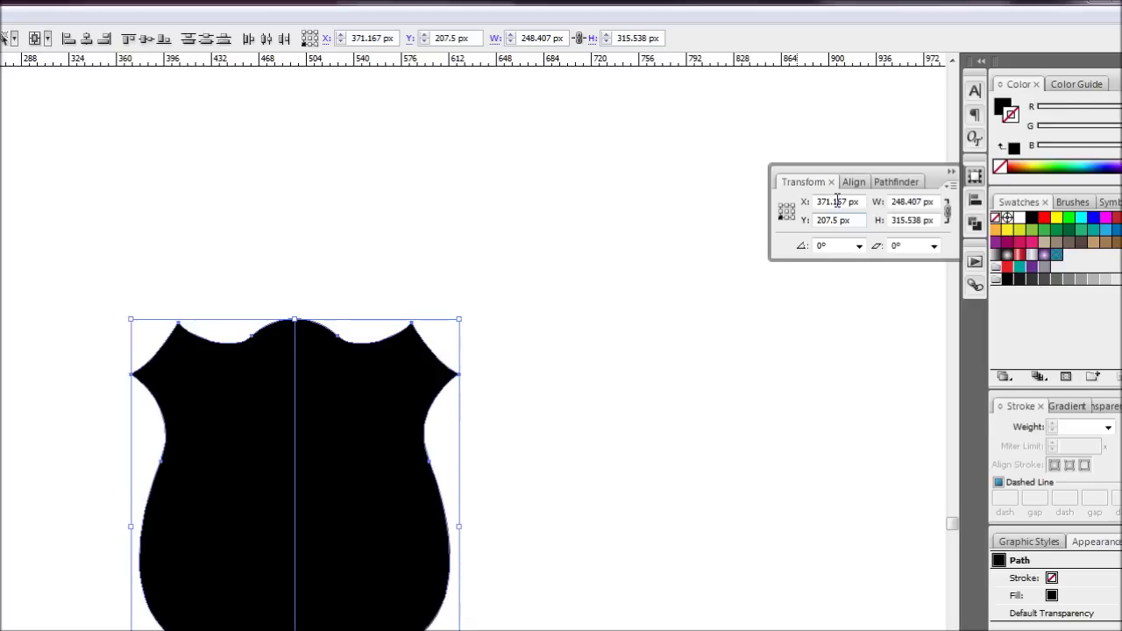
Combine both black halves with Pathfinder's Merge into one seamless shield shape
left_click(899, 184)
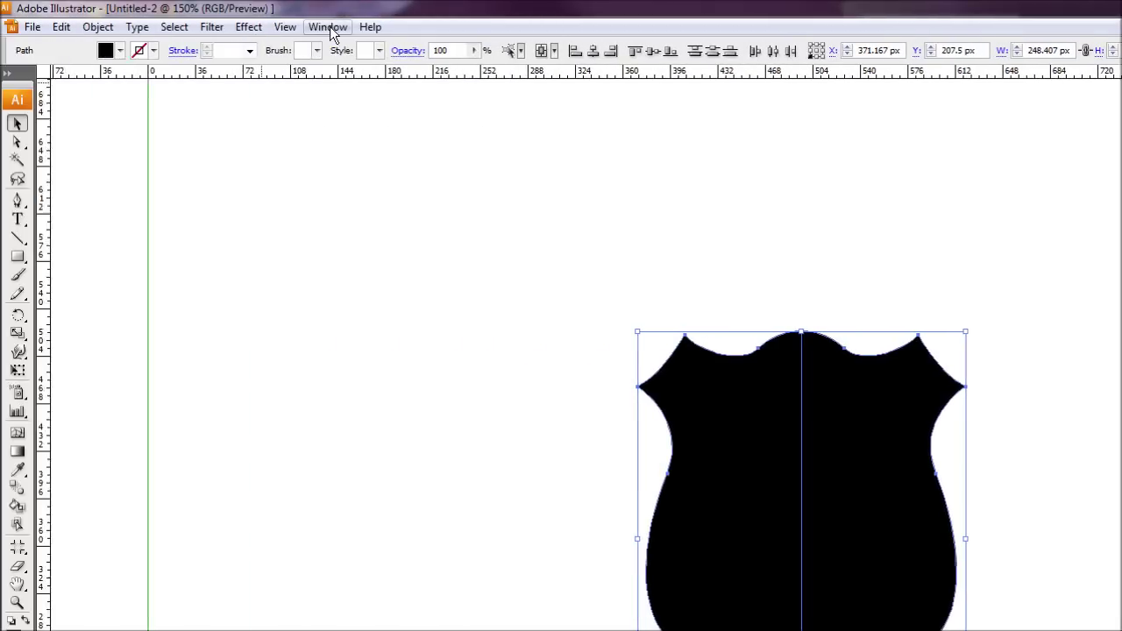
left_click(328, 28)
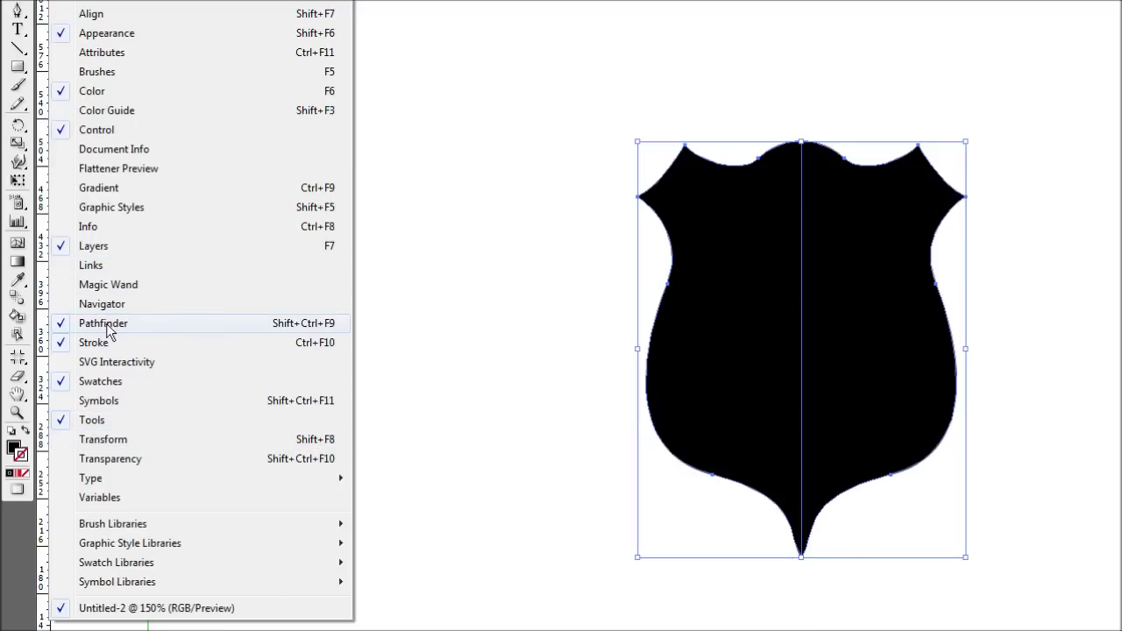
key("shift+ctrl+F9")
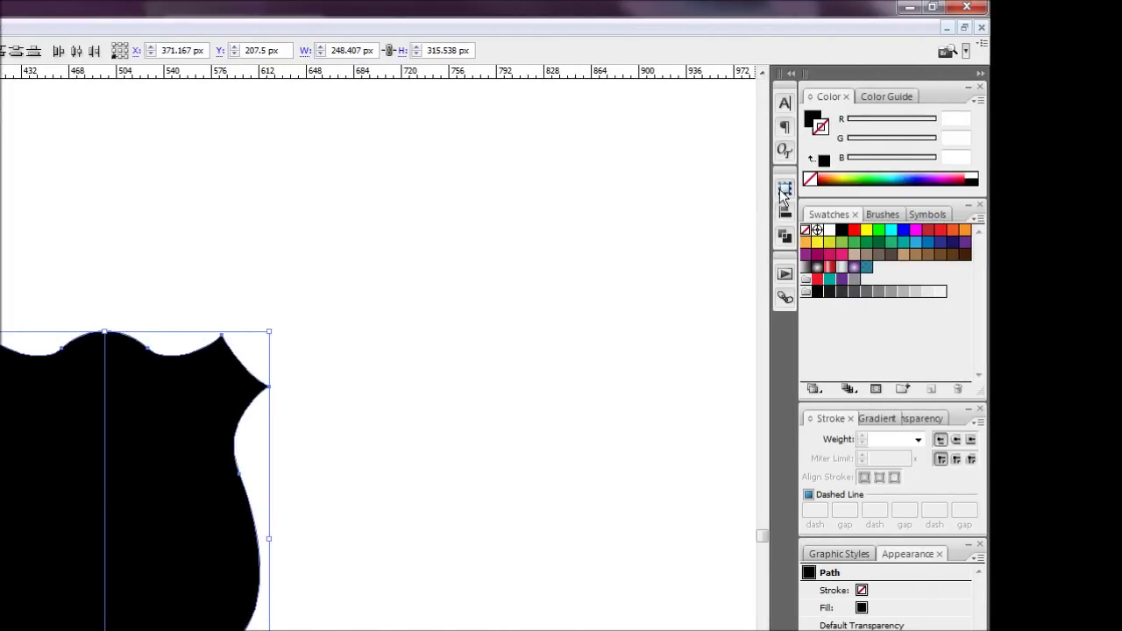
left_click(784, 190)
left_click(784, 235)
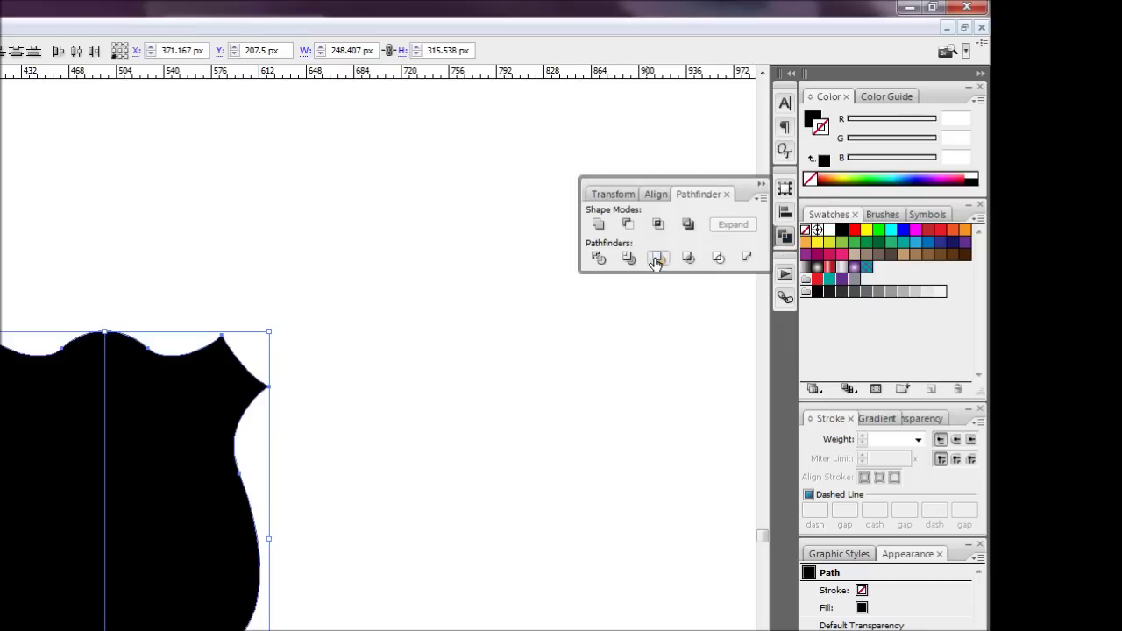
left_click(657, 260)
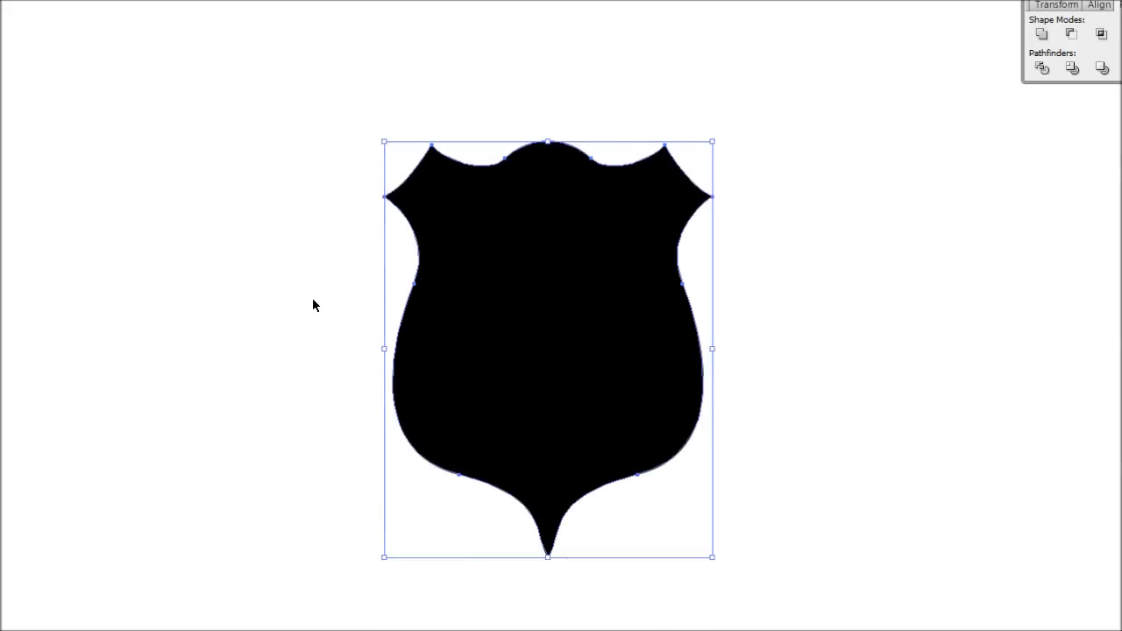
left_click(312, 298)
left_click(505, 298)
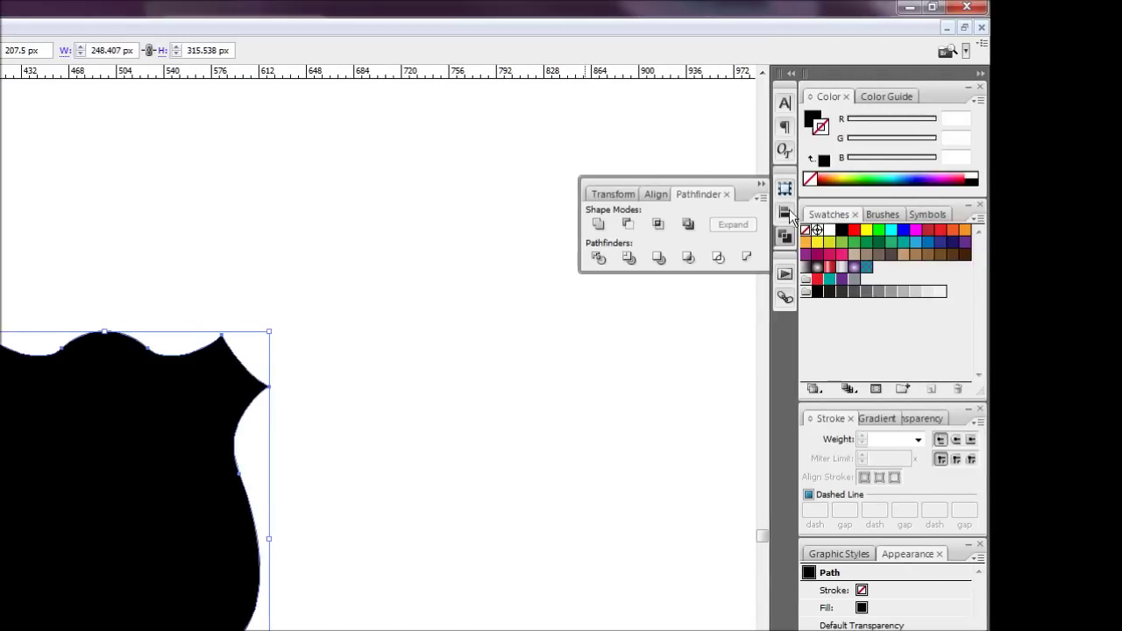
left_click(786, 214)
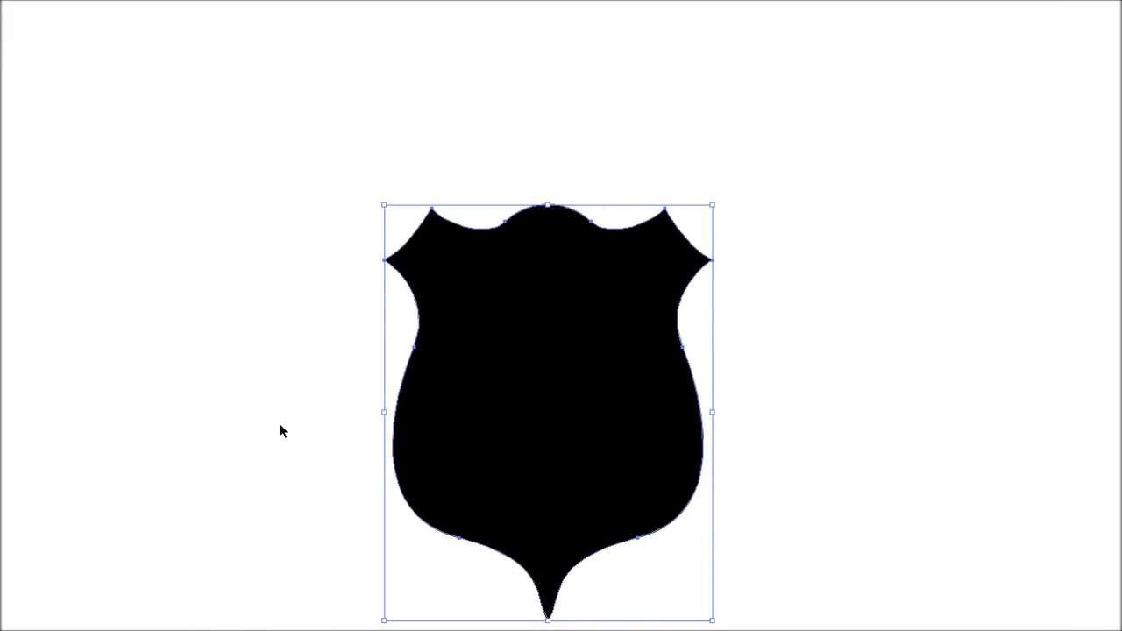
Give the merged shield no fill and a 10 pt black stroke
left_click(283, 425)
left_click(465, 342)
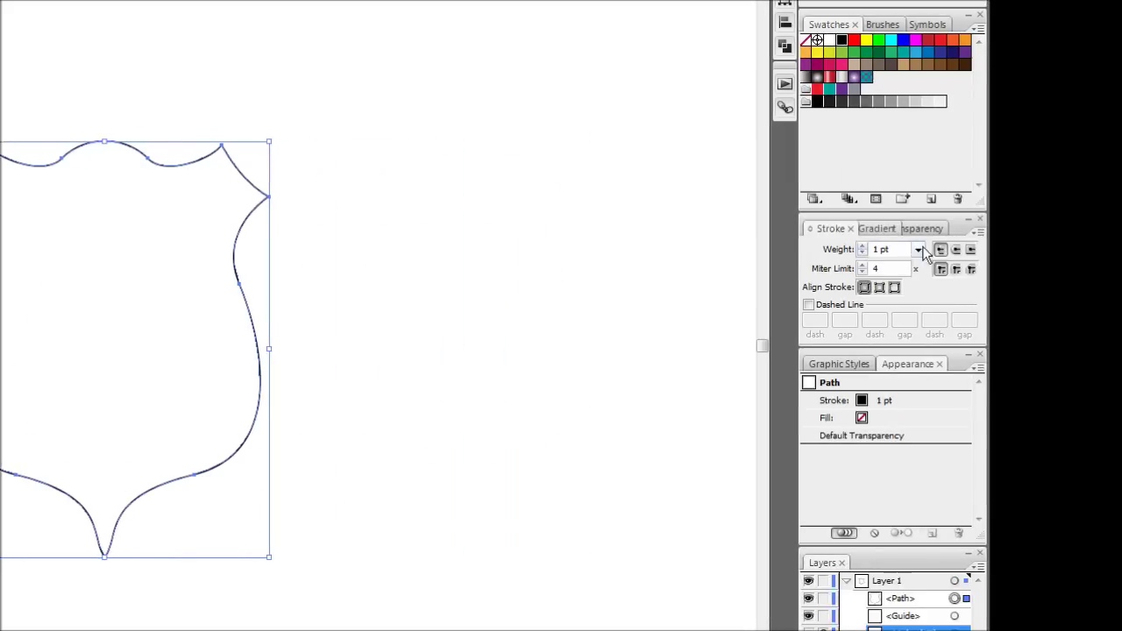
left_click(791, 250)
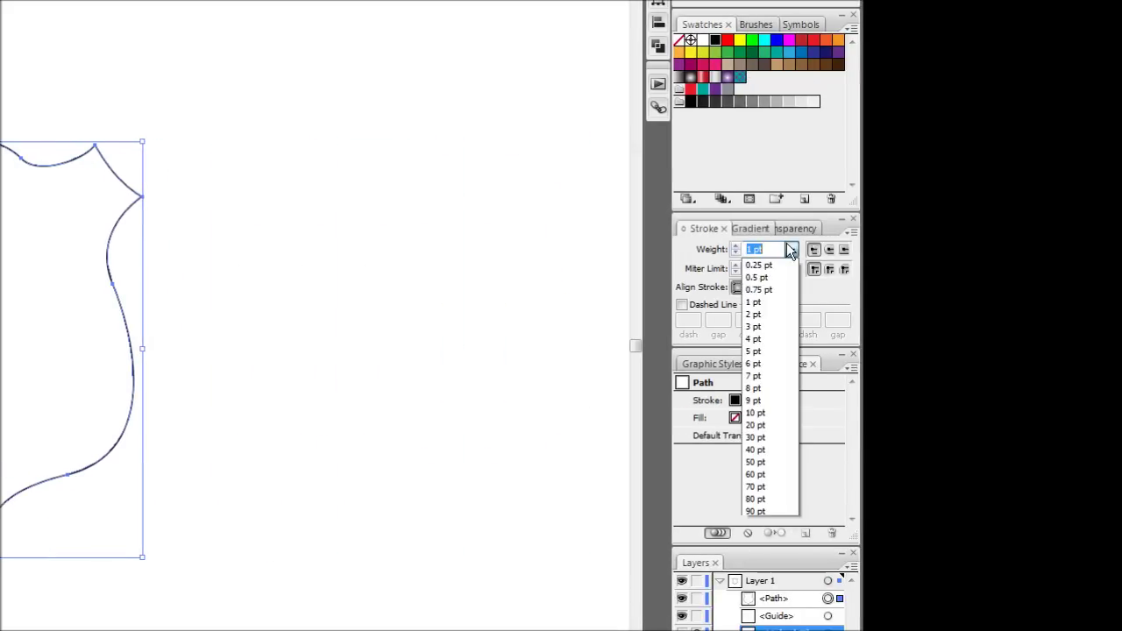
left_click(753, 412)
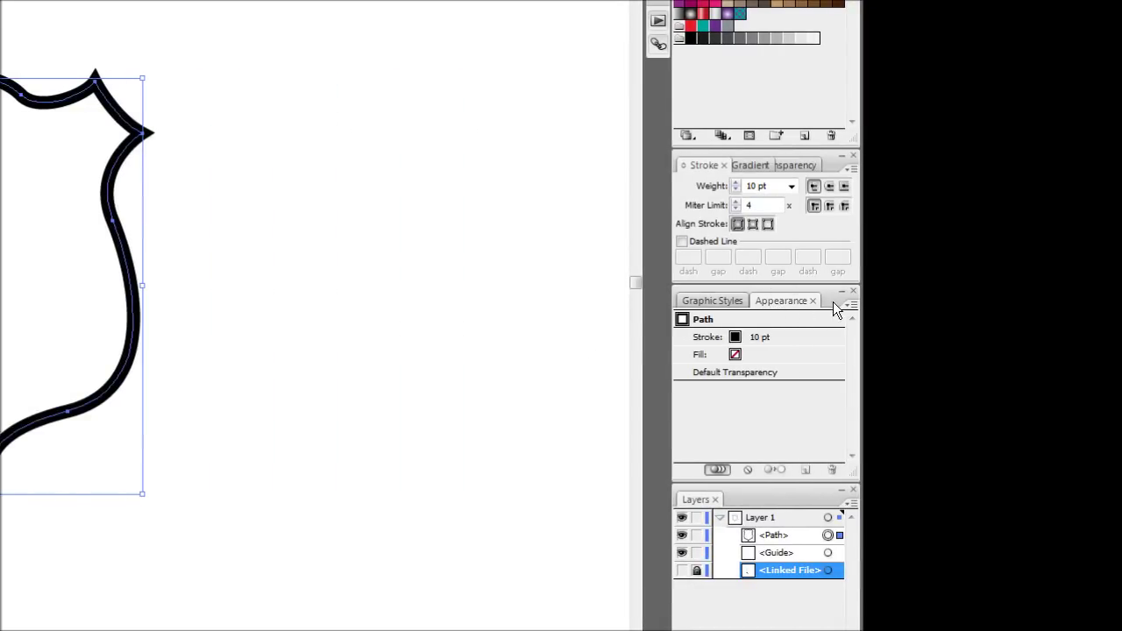
Add a new stroke in the Appearance panel, coloured white at 4 pt weight
left_click(851, 304)
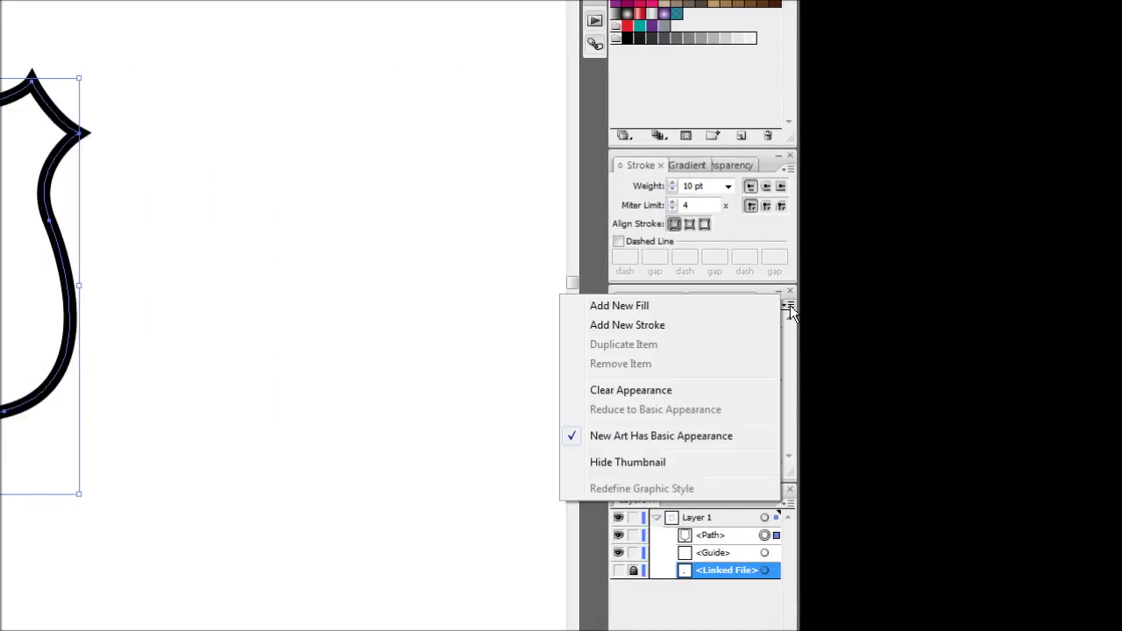
left_click(653, 326)
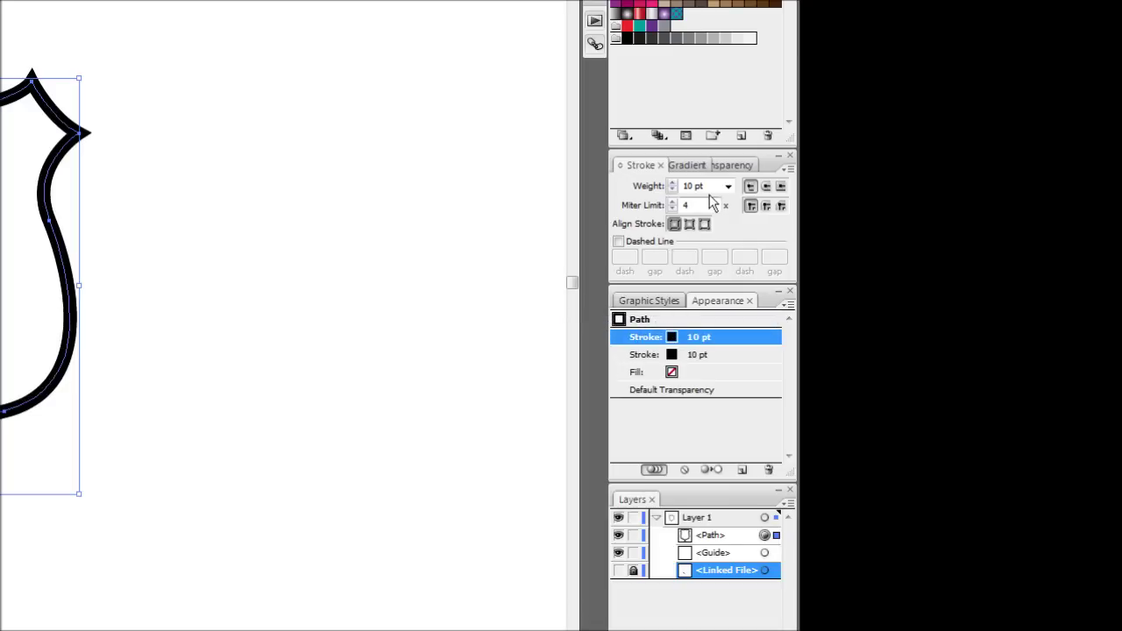
left_click(639, 229)
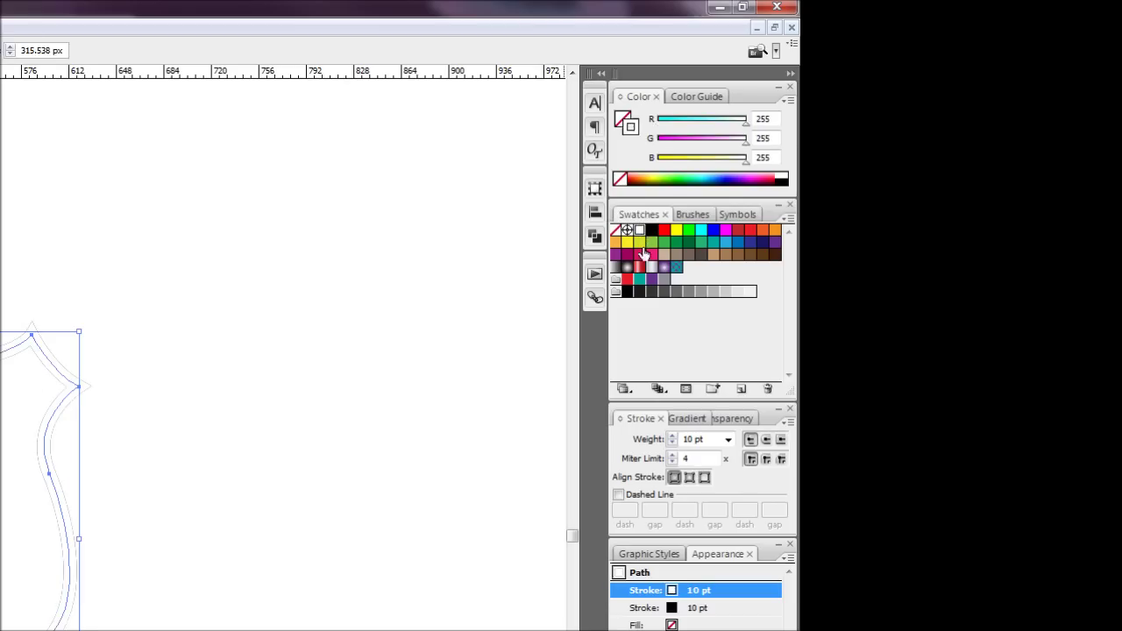
left_click(729, 439)
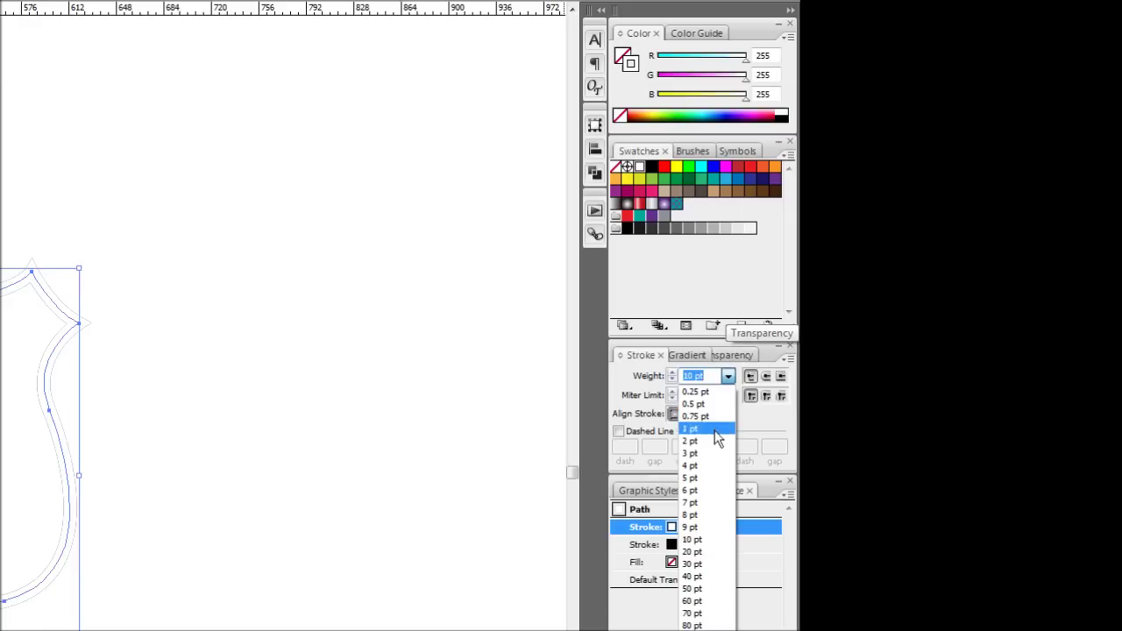
left_click(697, 403)
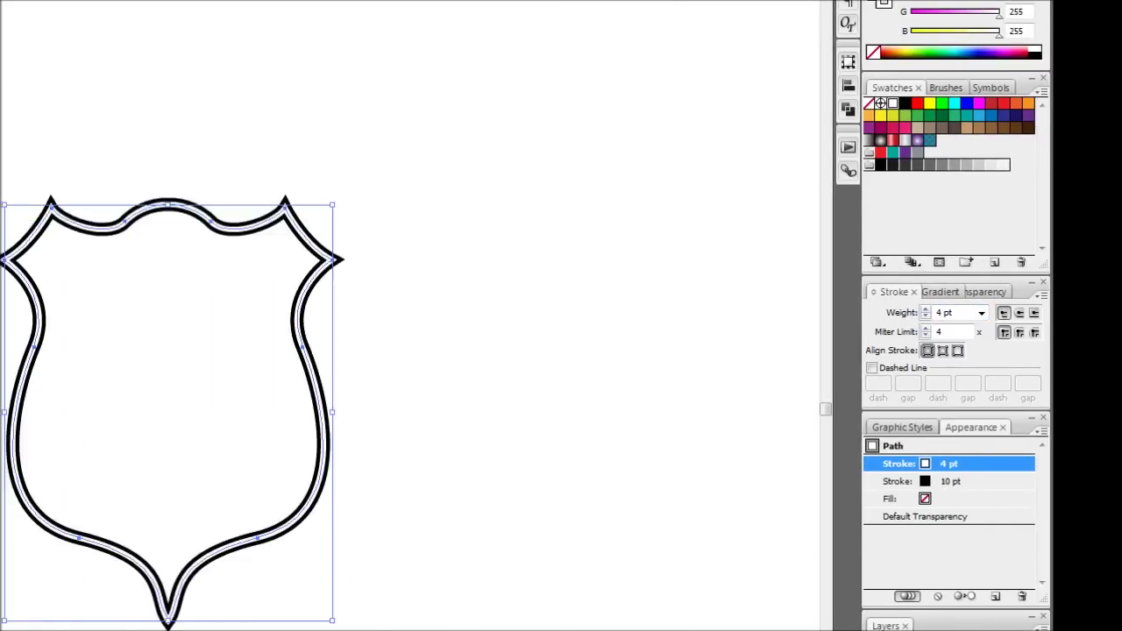